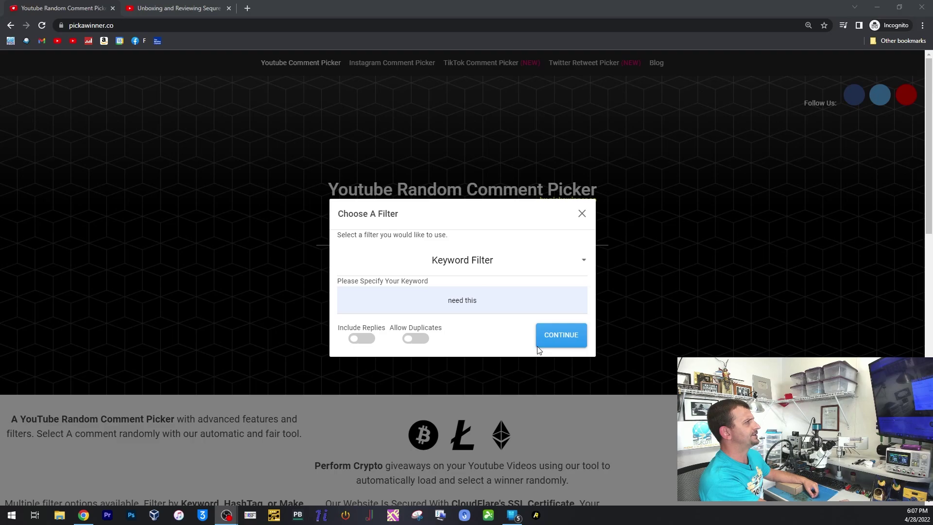
# Continue past the keyword filter, draw the first 'need this' winner and copy their name
pyautogui.click(559, 336)
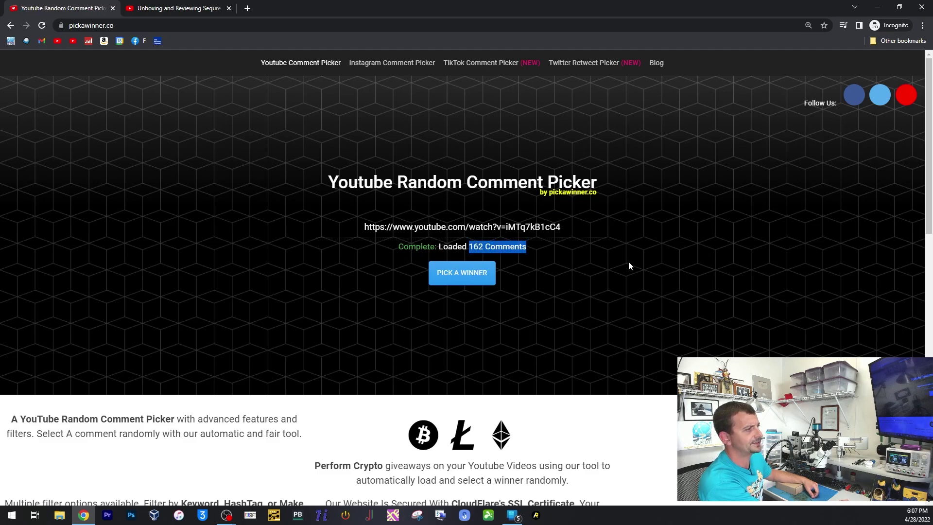
pyautogui.click(453, 273)
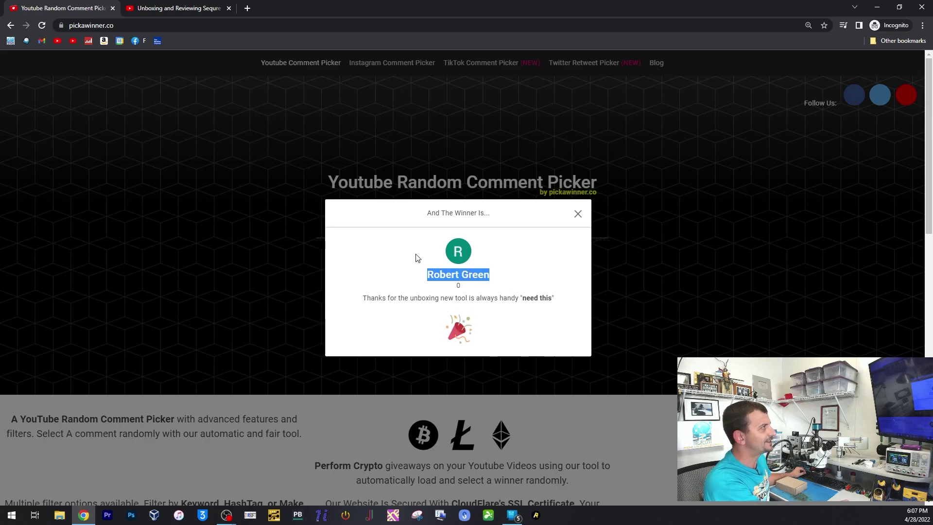
pyautogui.rightClick(464, 275)
pyautogui.click(489, 283)
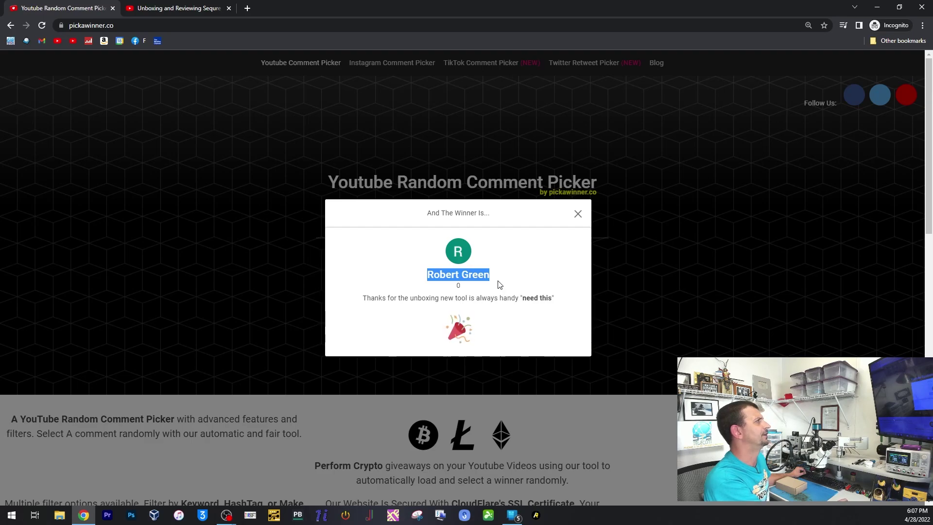
pyautogui.hotkey('alt', 'Tab')
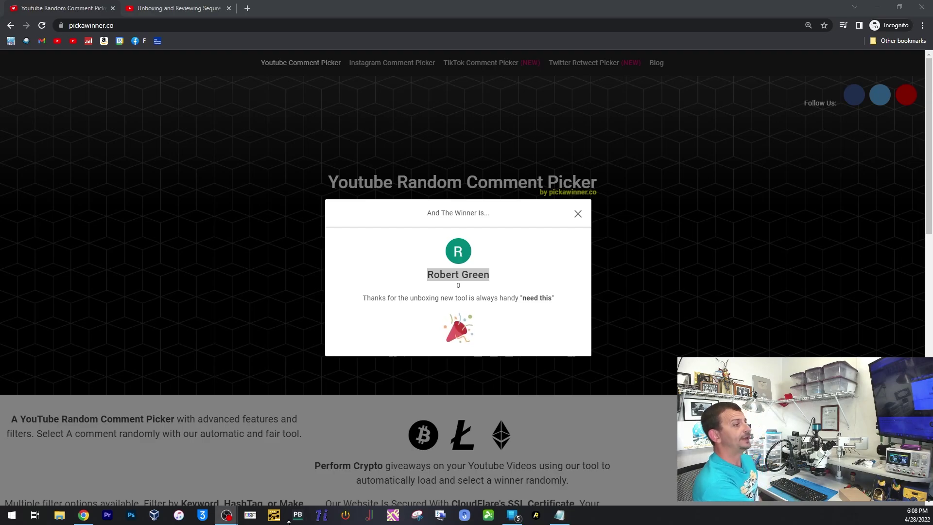
# Dismiss the first result, draw a second 'need this' winner and copy that name
pyautogui.click(577, 214)
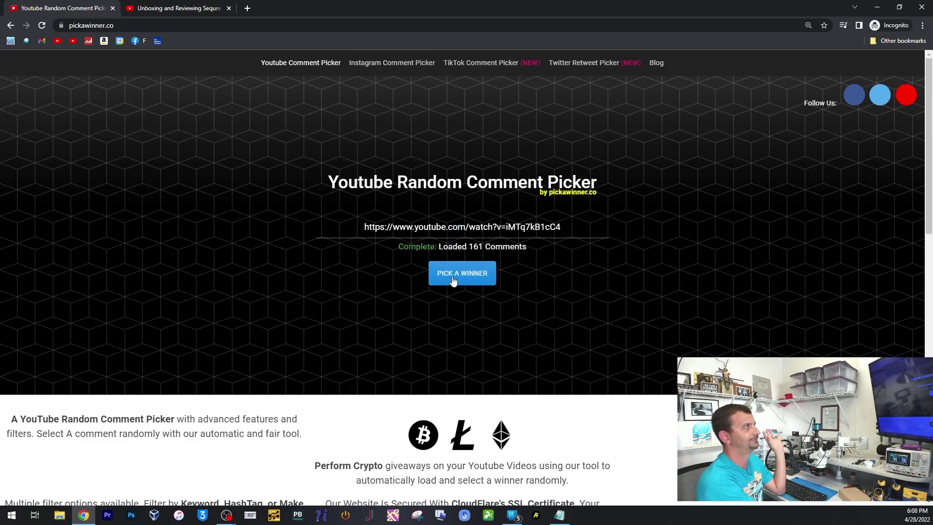
pyautogui.click(454, 269)
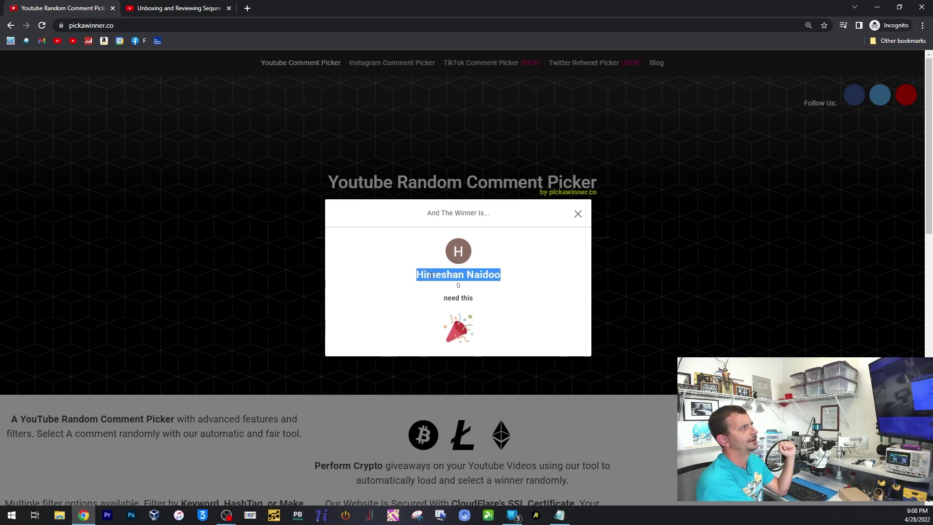
pyautogui.rightClick(440, 275)
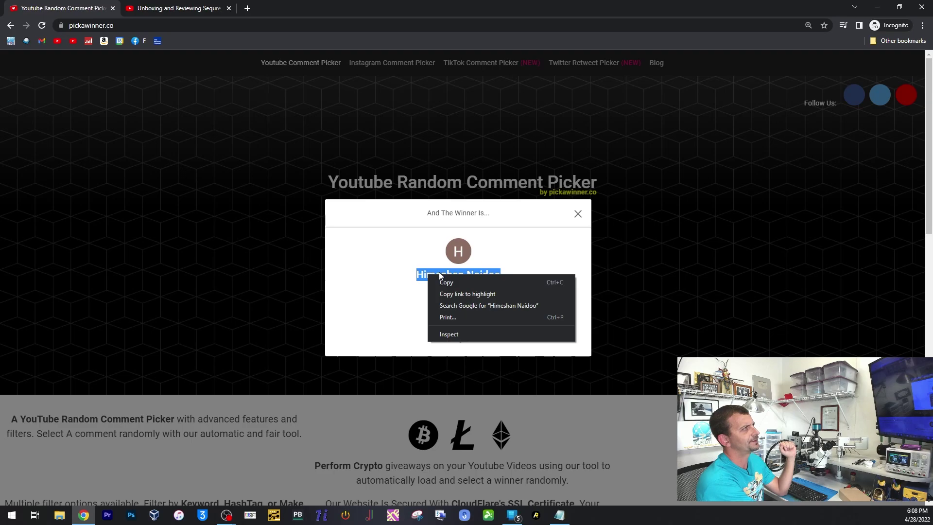
pyautogui.click(456, 282)
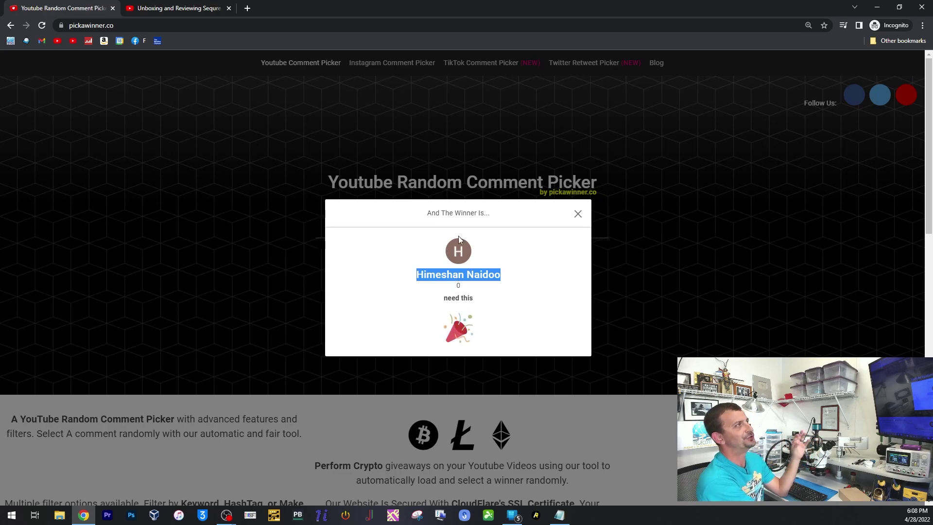
pyautogui.rightClick(482, 274)
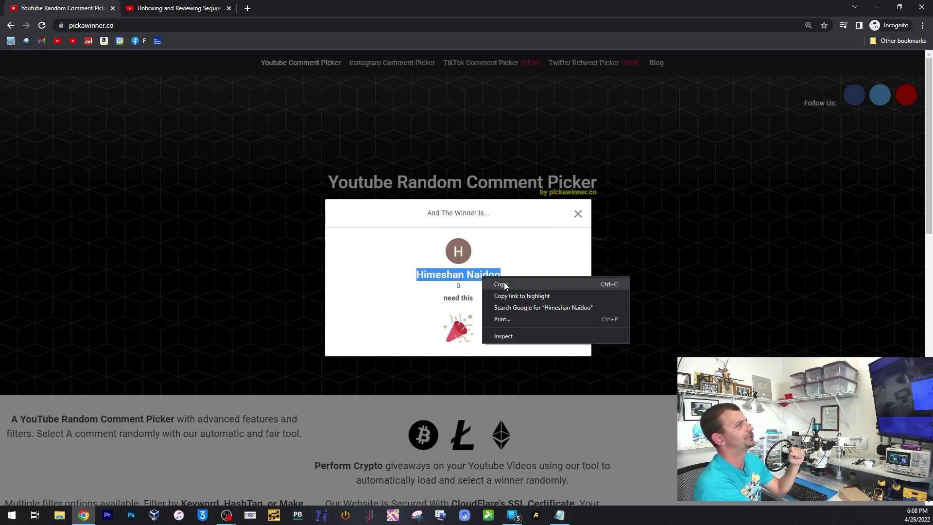